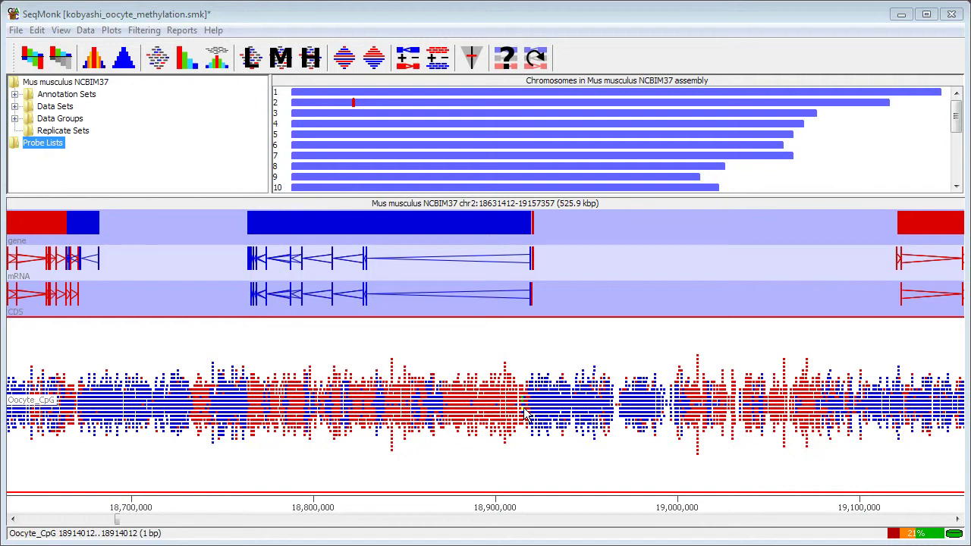
# Generate probes over every gene, extended from -5000 to +5000 bp, replacing the existing probes
pyautogui.click(85, 30)
pyautogui.click(110, 46)
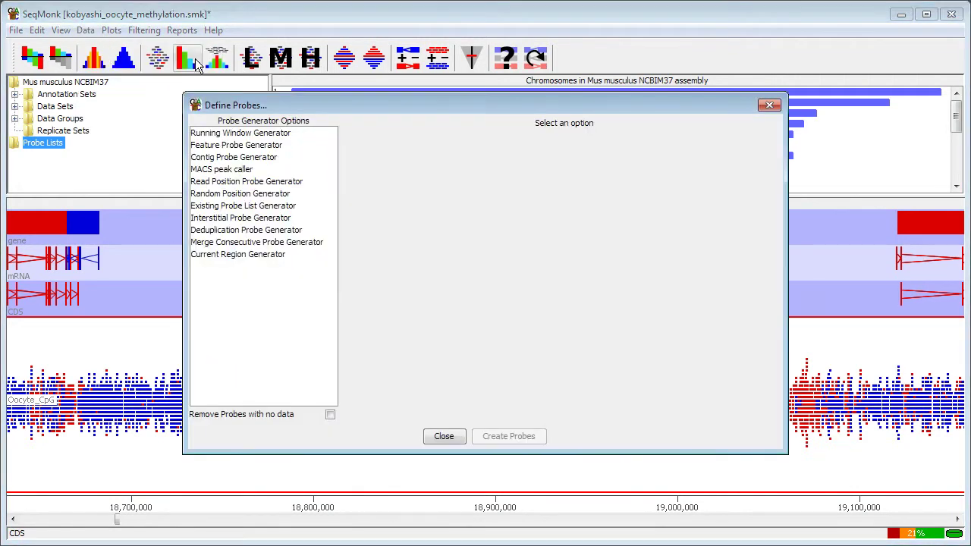
pyautogui.click(228, 148)
pyautogui.click(546, 147)
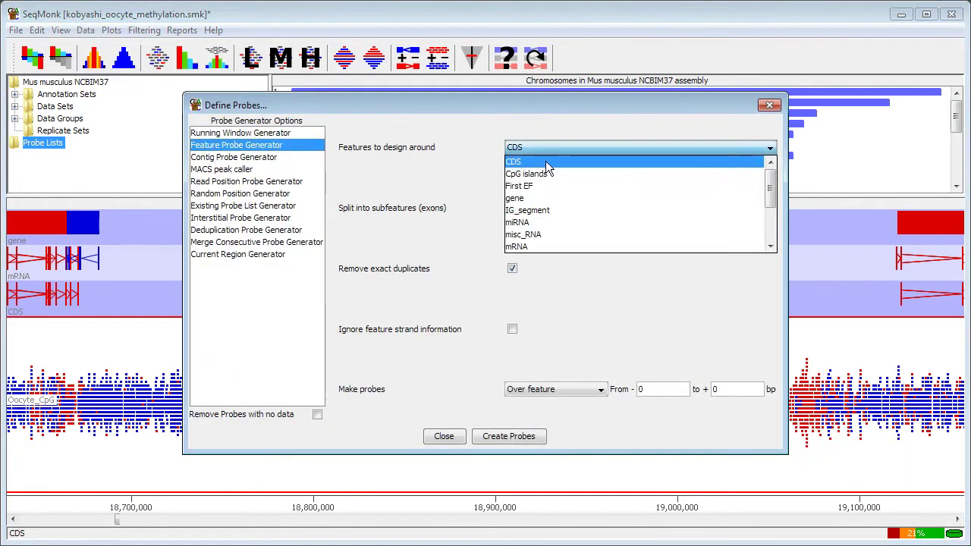
pyautogui.click(531, 200)
pyautogui.click(662, 389)
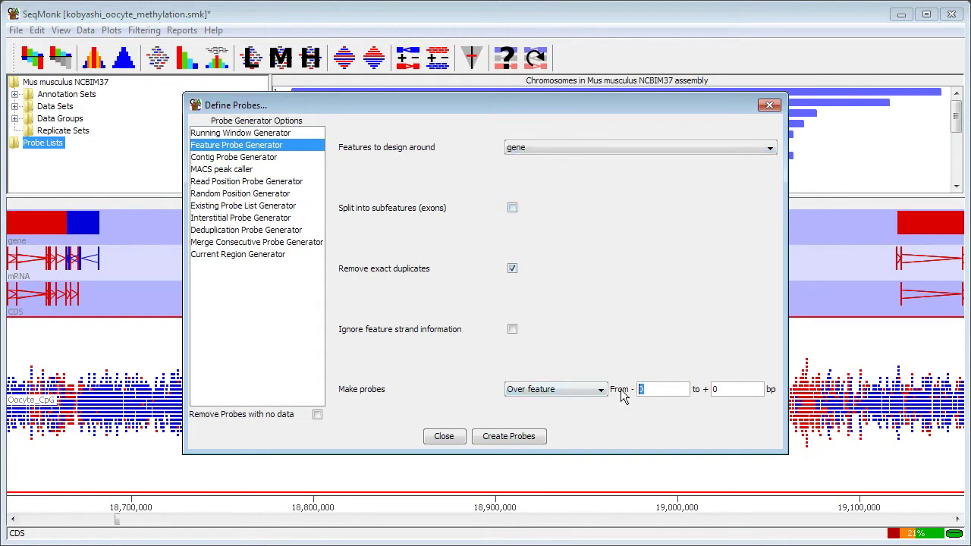
pyautogui.write('5000')
pyautogui.press('Tab')
pyautogui.press('BackSpace')
pyautogui.write('5000')
pyautogui.click(499, 438)
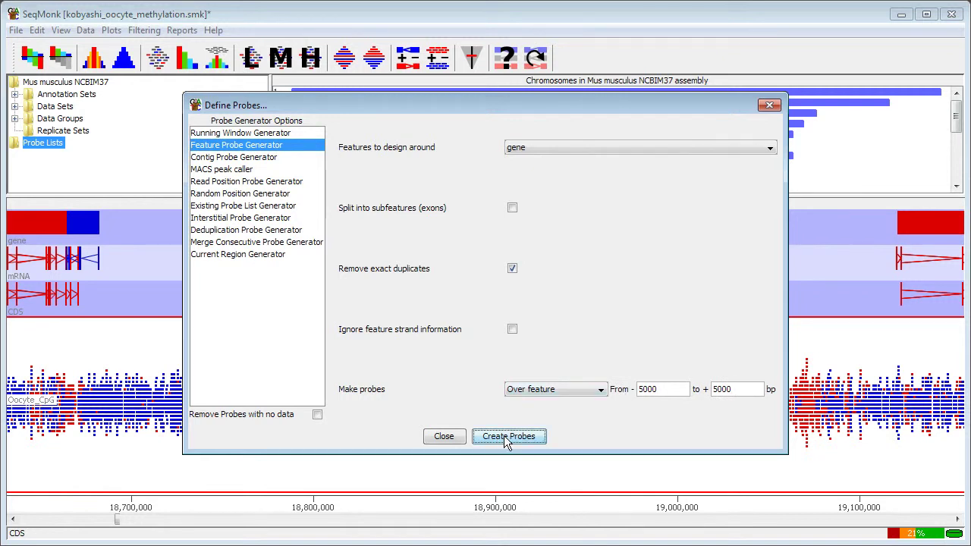
pyautogui.click(457, 297)
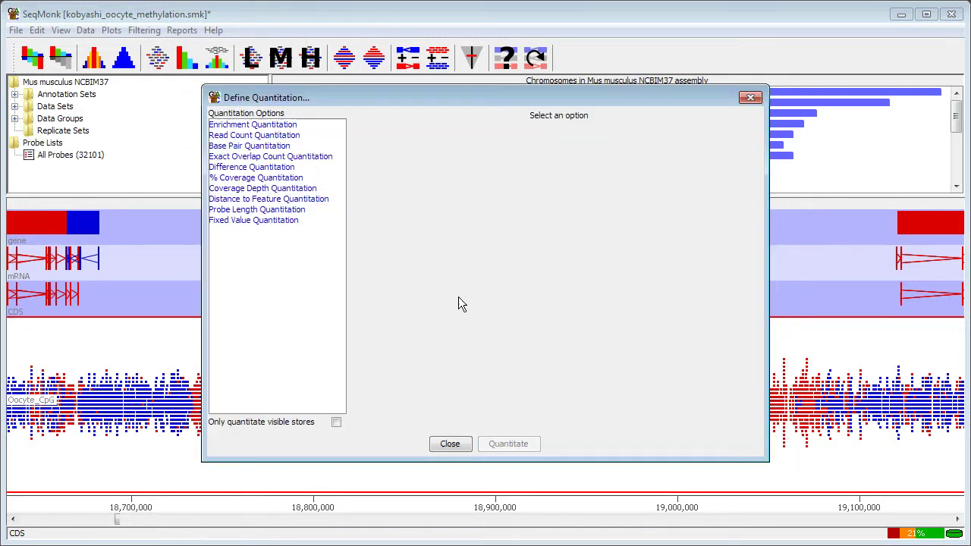
# Quantitate the visible data stores with a fixed value of 1
pyautogui.click(244, 221)
pyautogui.click(325, 422)
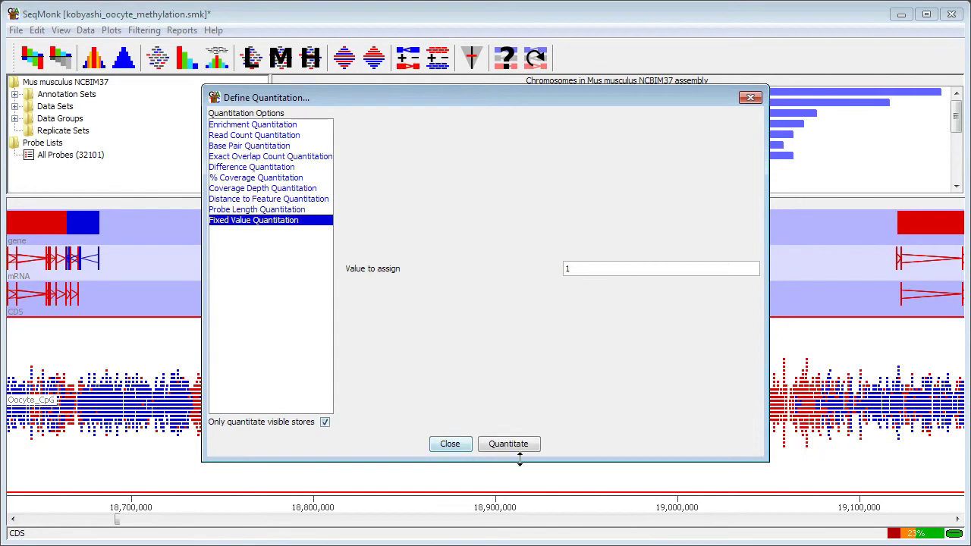
pyautogui.click(522, 446)
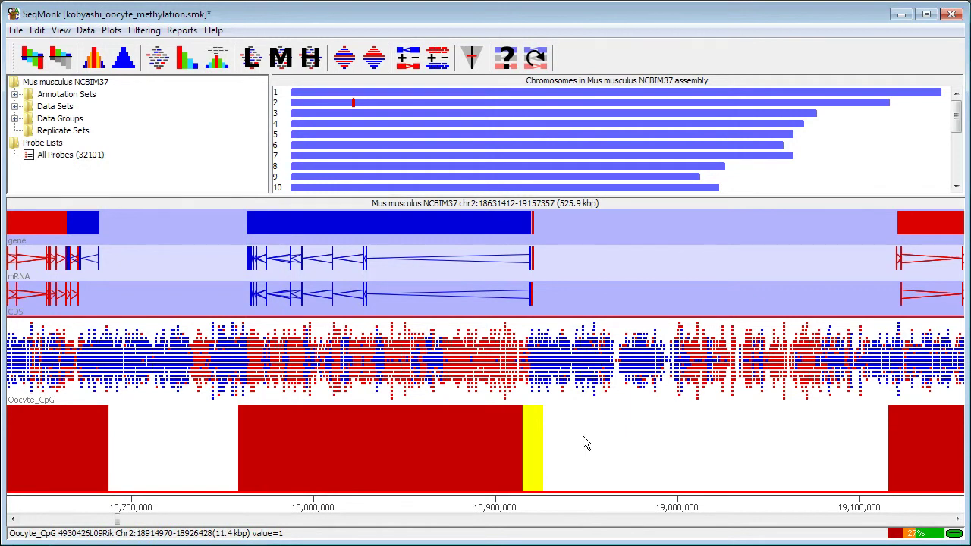
pyautogui.click(85, 31)
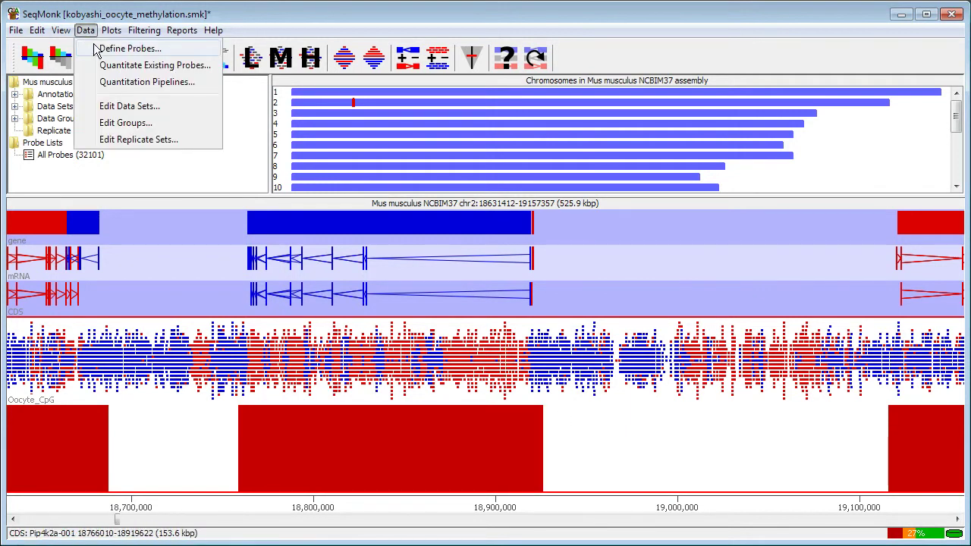
# Replace the probes with 1000 bp running windows, 500 bp step, designed only within the active gene probe list
pyautogui.click(100, 49)
pyautogui.click(231, 135)
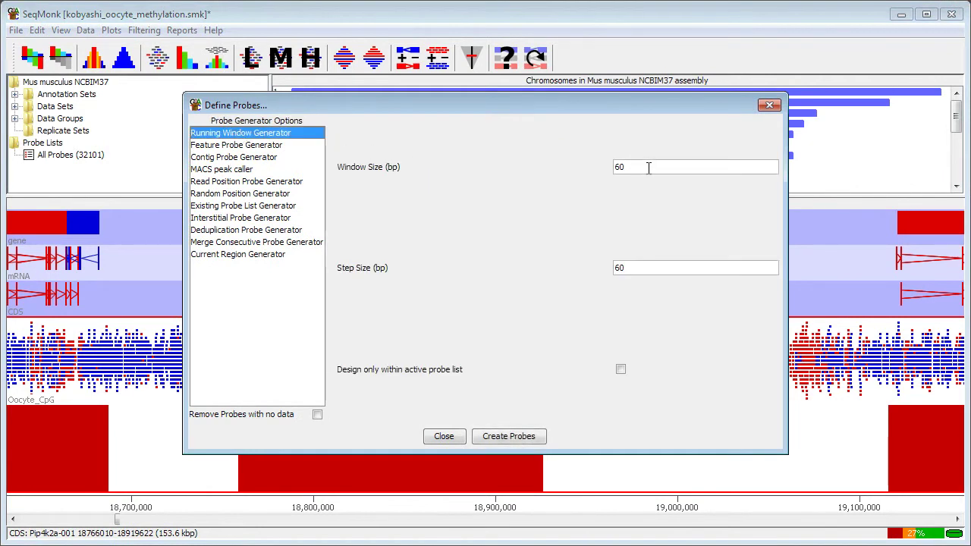
pyautogui.moveTo(649, 168); pyautogui.dragTo(589, 166)
pyautogui.write('1000')
pyautogui.press('BackSpace')
pyautogui.press('BackSpace')
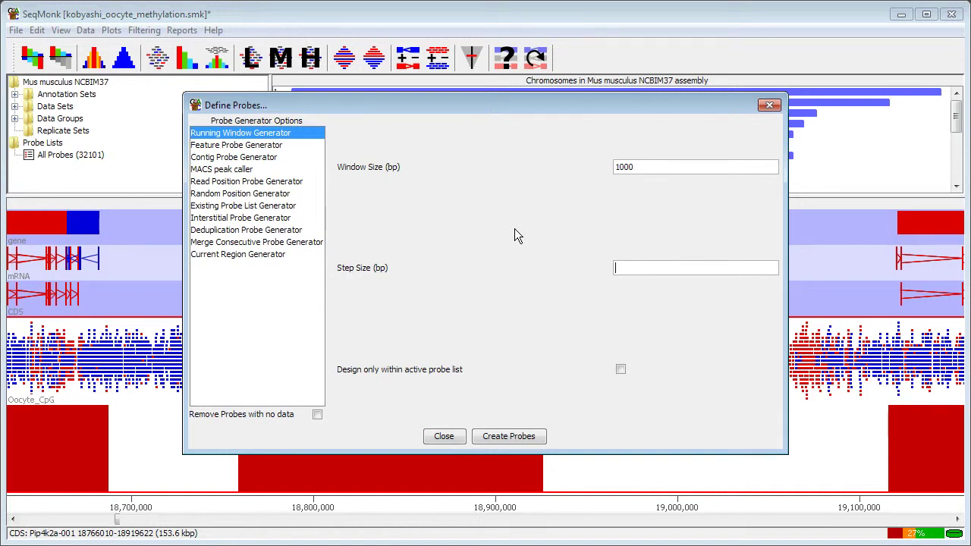
pyautogui.write('500')
pyautogui.click(620, 370)
pyautogui.click(518, 435)
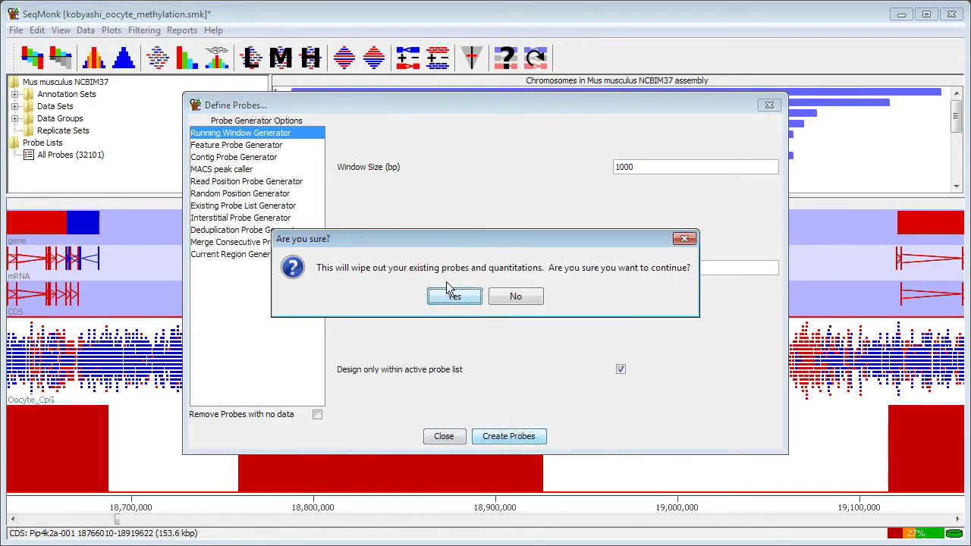
pyautogui.click(449, 288)
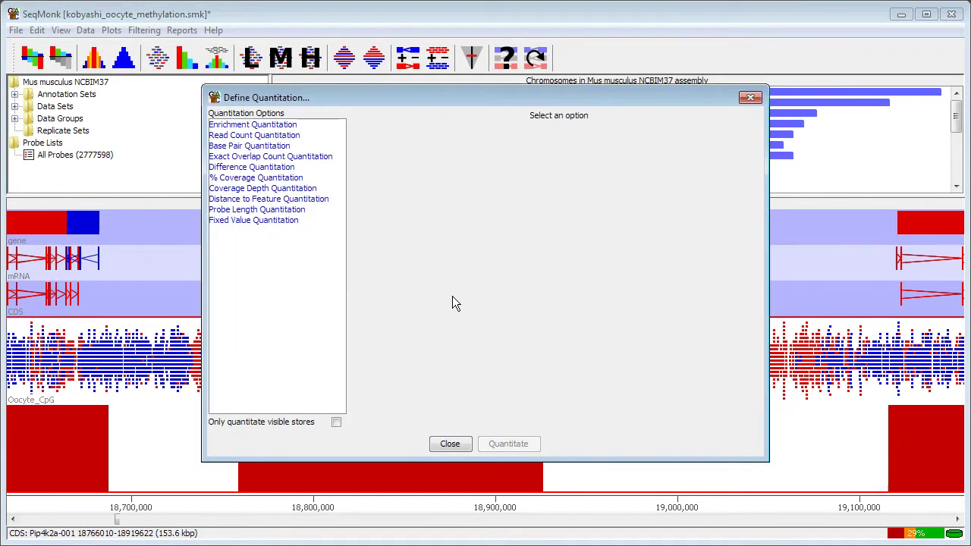
# Run the Bisulphite methylation over features pipeline with a minimum count of 1
pyautogui.click(455, 443)
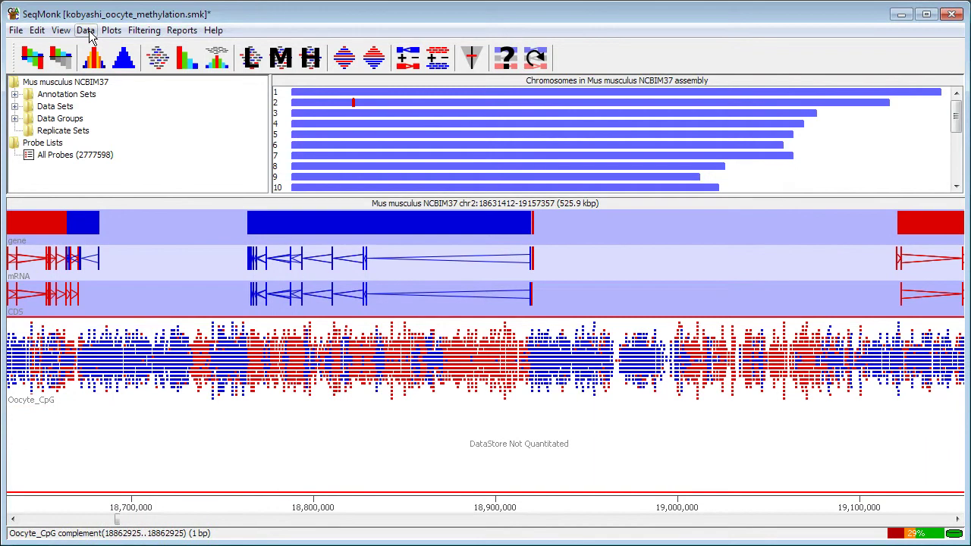
pyautogui.click(89, 33)
pyautogui.click(108, 76)
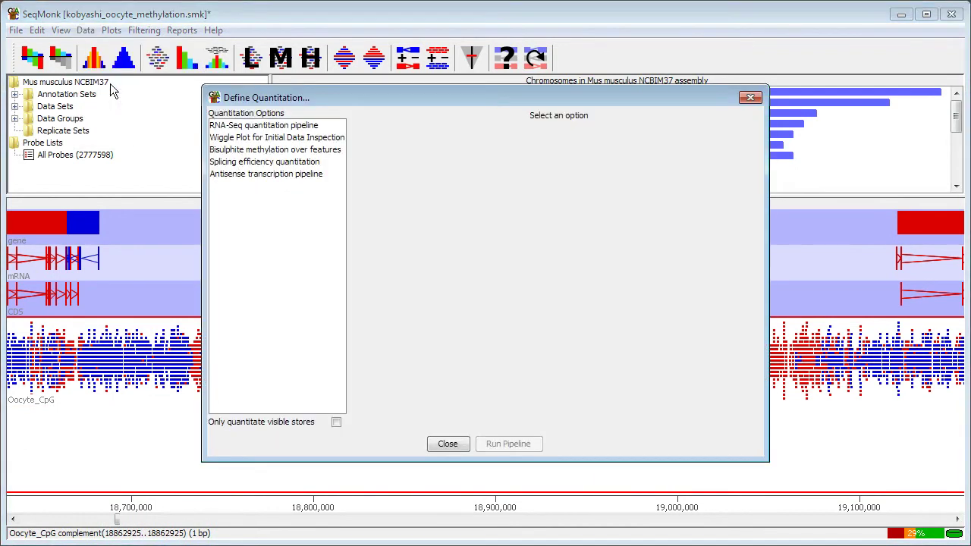
pyautogui.click(251, 151)
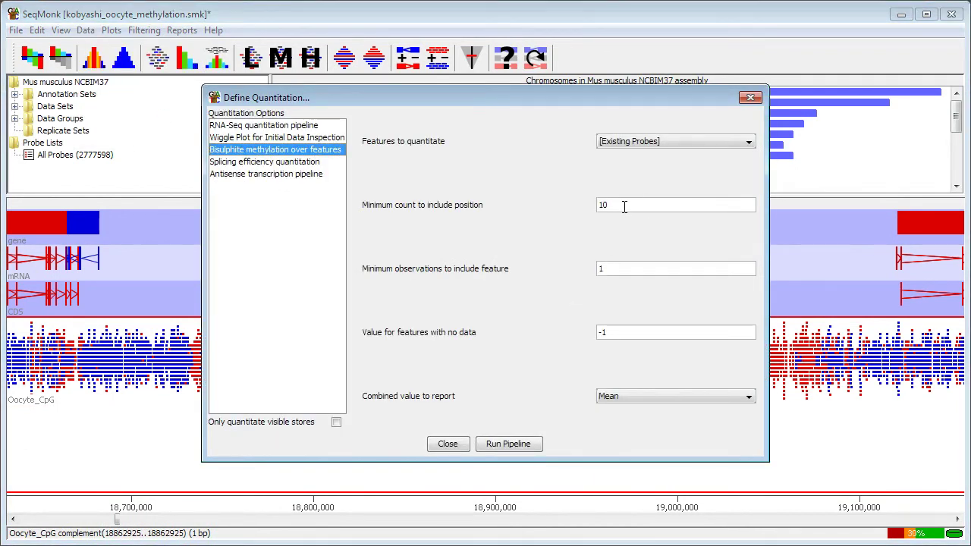
pyautogui.moveTo(624, 206); pyautogui.dragTo(581, 208)
pyautogui.write('1')
pyautogui.click(524, 445)
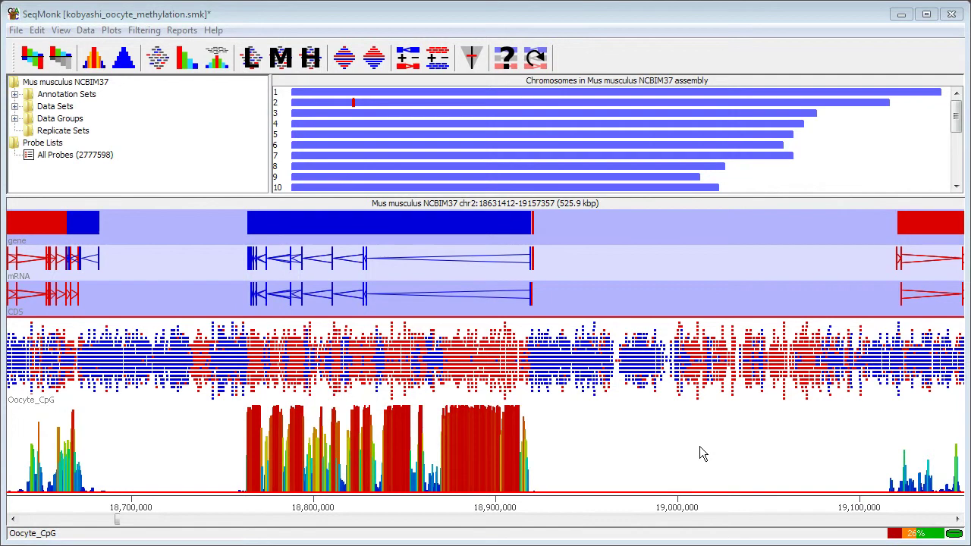
# Zoom in on the gene region near 18.8 Mb to inspect window methylation values, then zoom back out
pyautogui.moveTo(227, 460); pyautogui.dragTo(376, 455)
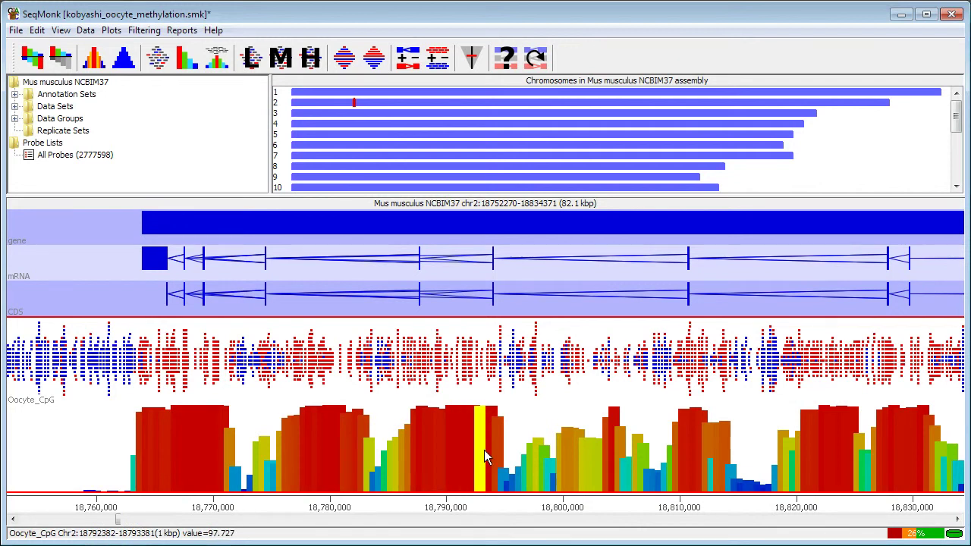
pyautogui.scroll(-1, 562, 410)
pyautogui.scroll(-1, 563, 413)
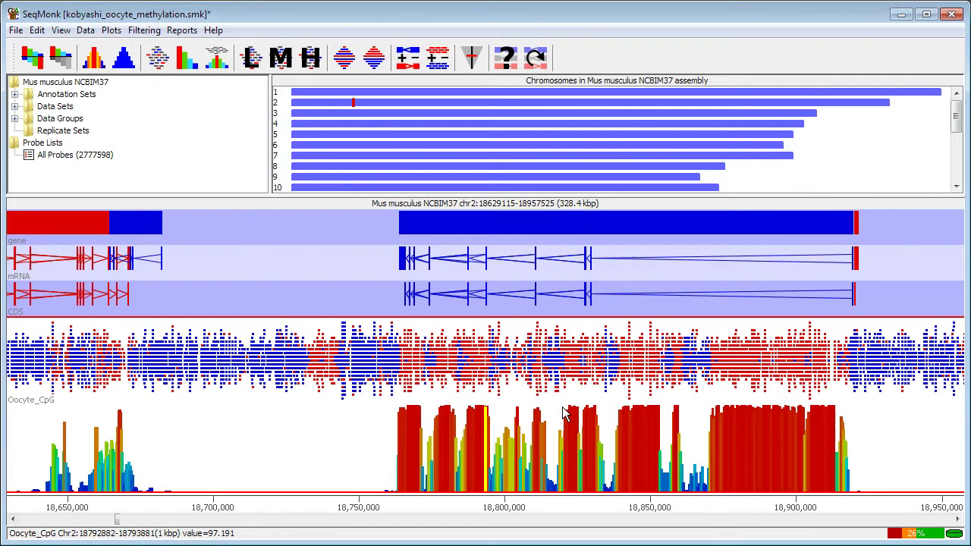
pyautogui.click(111, 31)
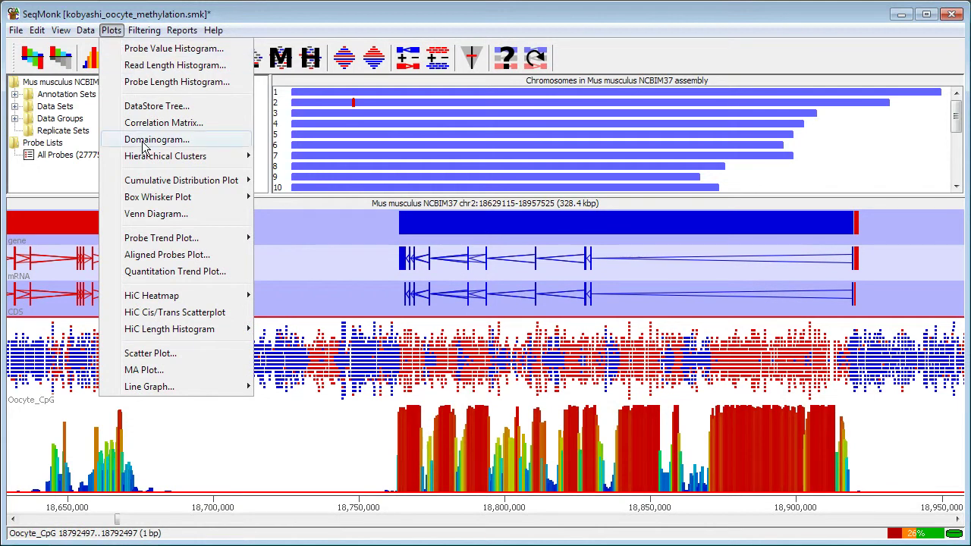
pyautogui.click(168, 275)
# Create a Quantitation Trend Plot around genes with 5000 bp of upstream and downstream context
pyautogui.click(537, 196)
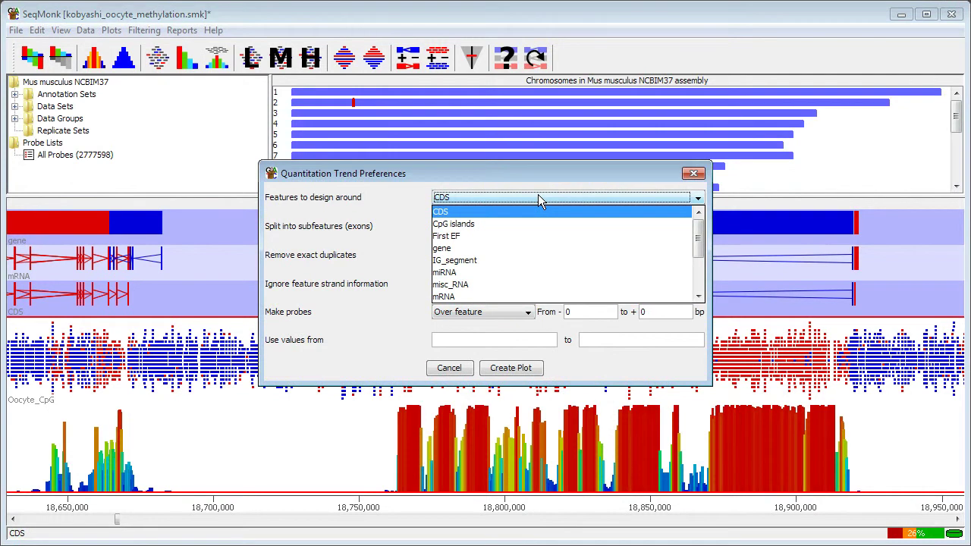
pyautogui.click(499, 250)
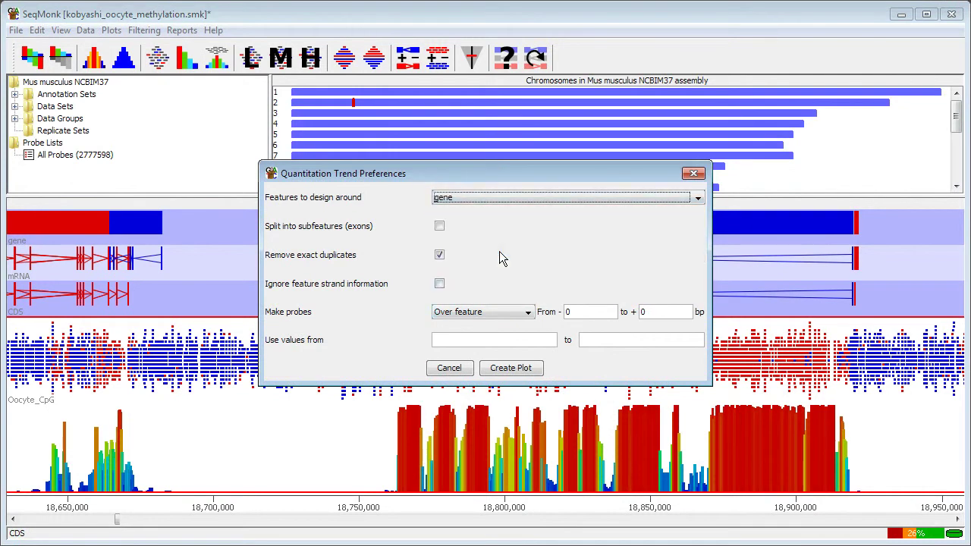
pyautogui.doubleClick(573, 312)
pyautogui.write('5')
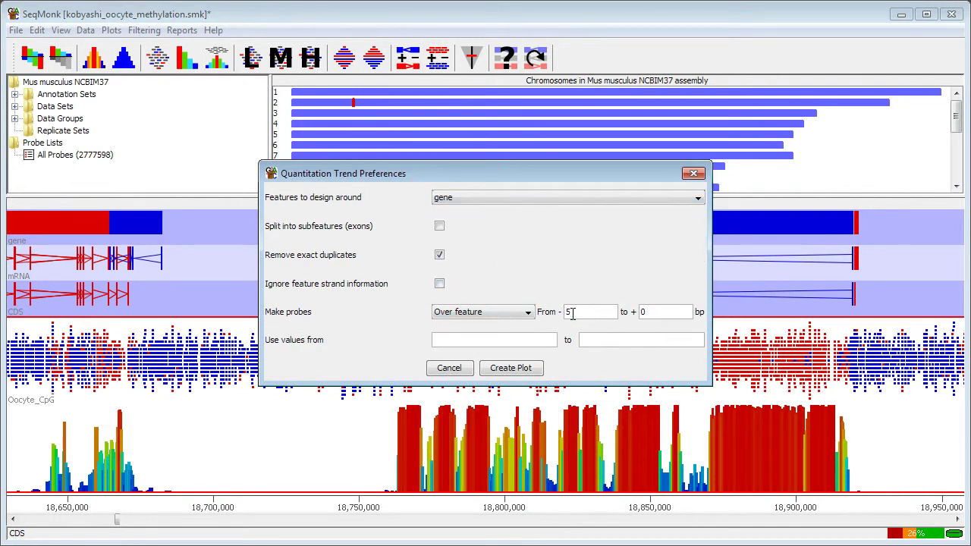
pyautogui.write('000')
pyautogui.press('BackSpace')
pyautogui.write('5000')
pyautogui.click(514, 342)
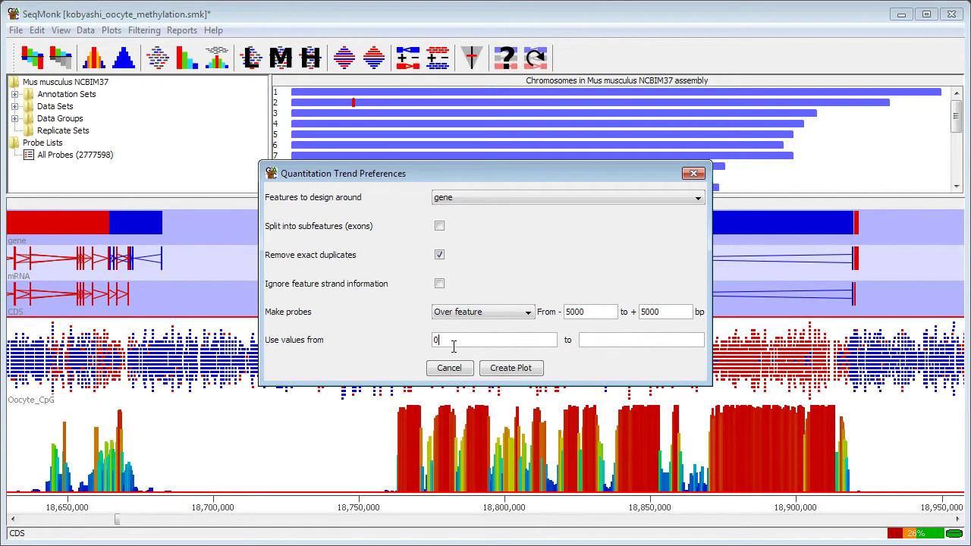
pyautogui.click(515, 372)
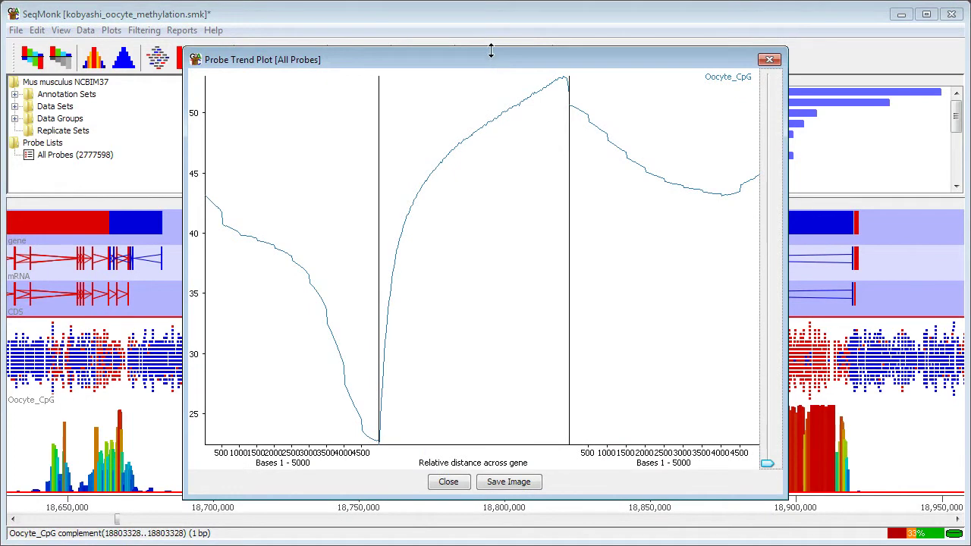
pyautogui.moveTo(490, 51); pyautogui.dragTo(361, 158)
# Widen the Probe Trend Plot window and make it taller
pyautogui.moveTo(635, 258); pyautogui.dragTo(932, 258)
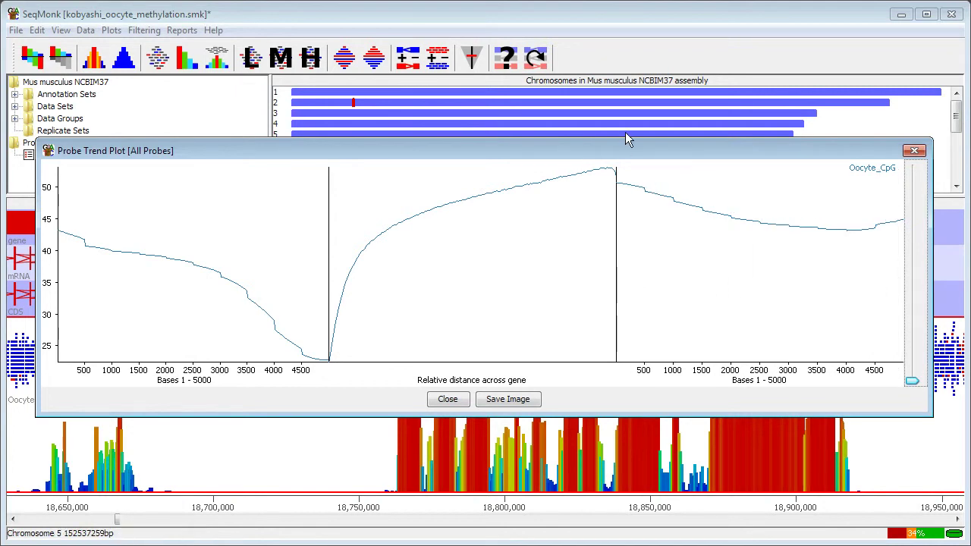
pyautogui.moveTo(626, 140); pyautogui.dragTo(622, 89)
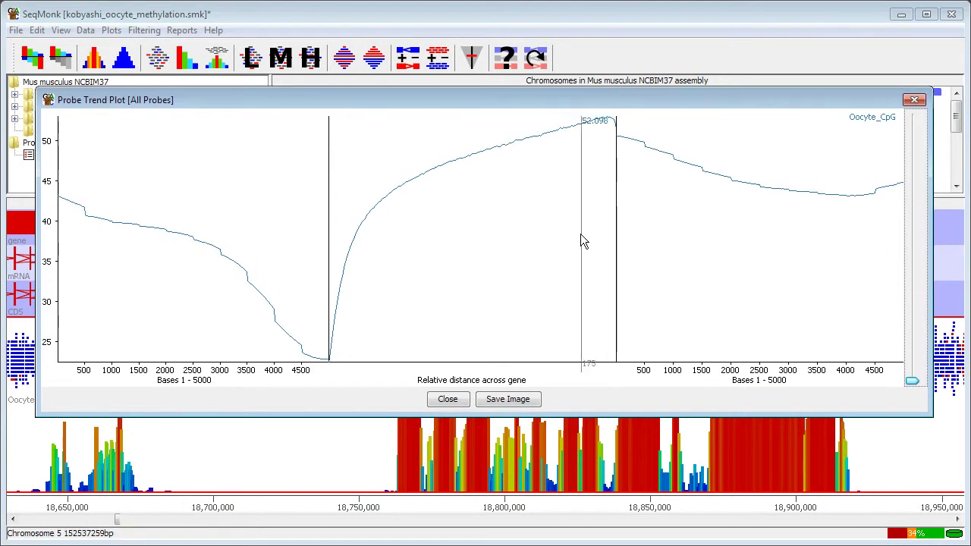